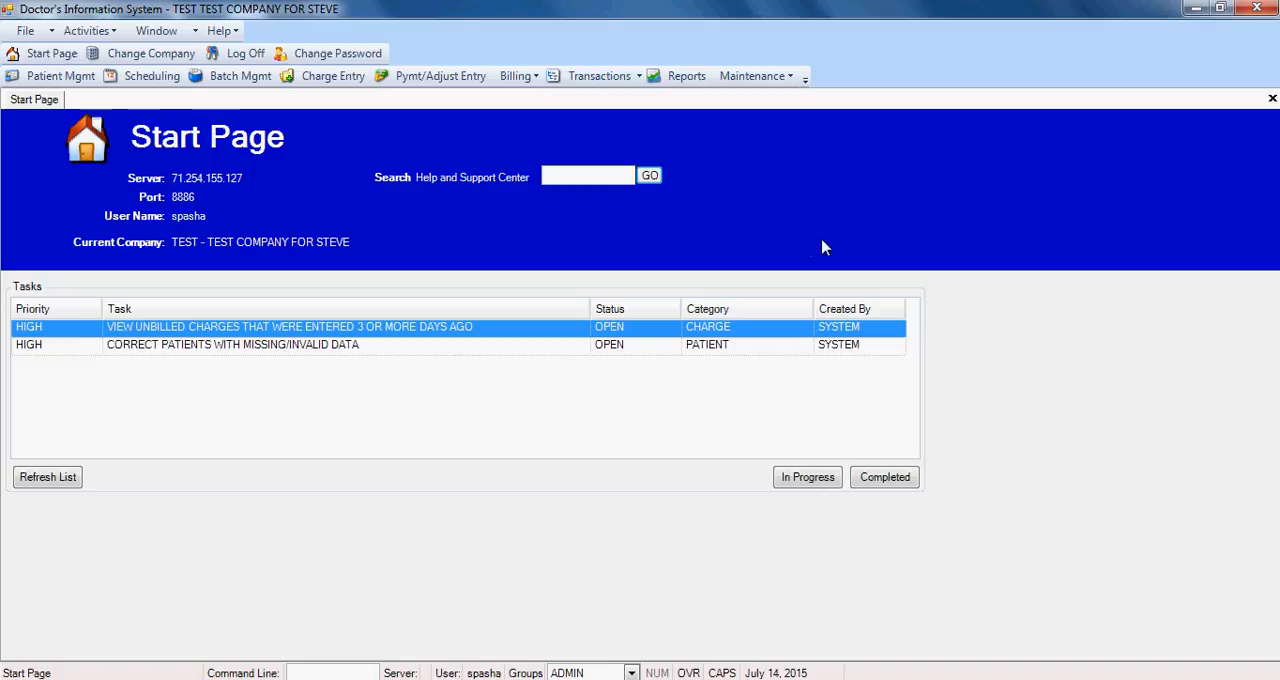
# Step: Start the Billing Wizard and choose to bill by selecting patients, charges, or claims
pyautogui.click(518, 77)
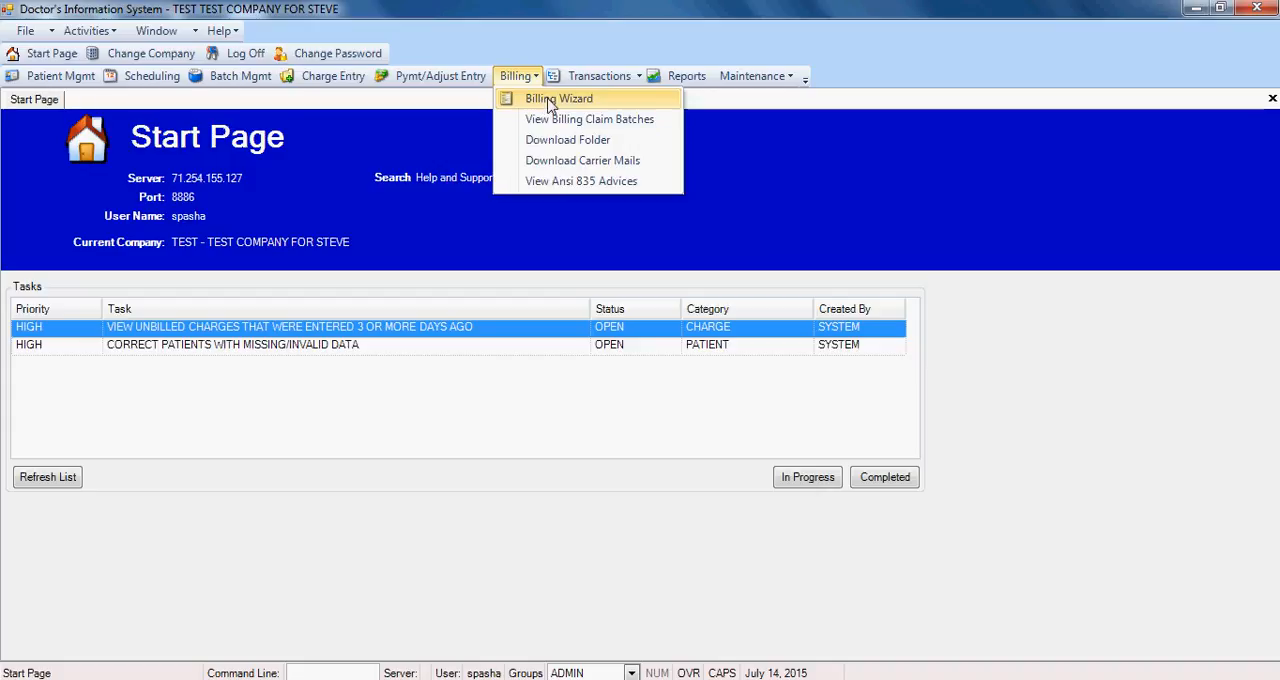
pyautogui.click(547, 100)
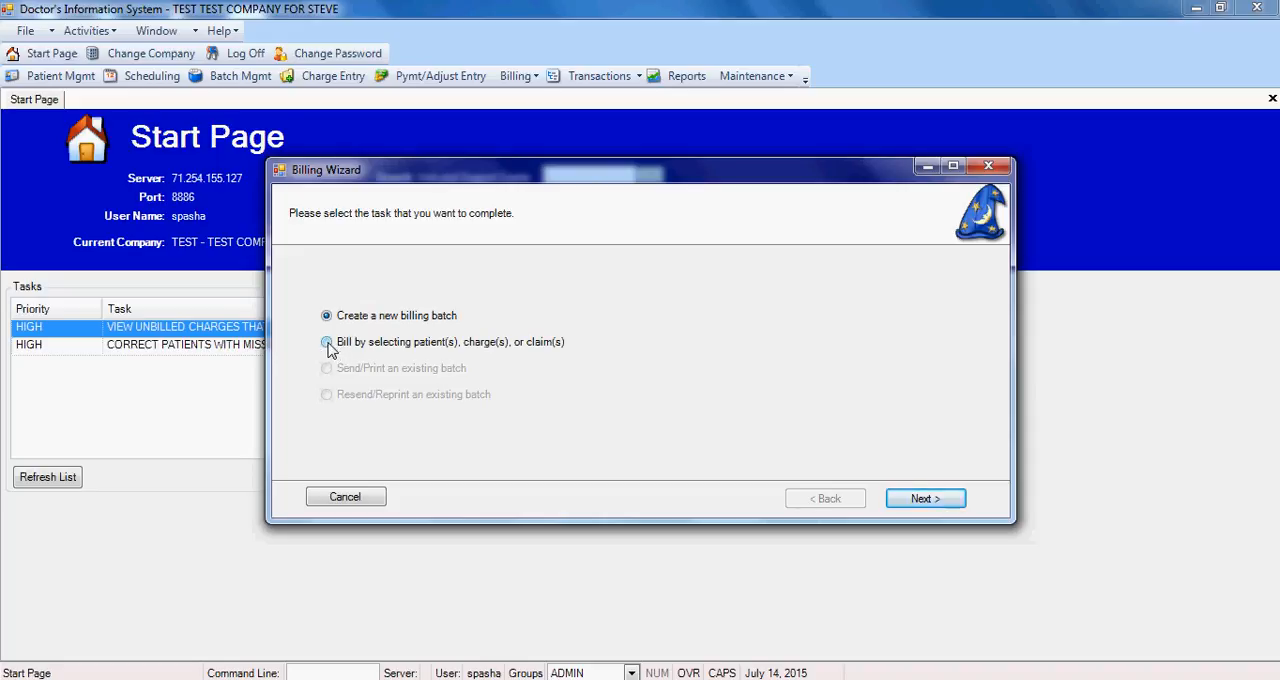
pyautogui.click(328, 342)
pyautogui.click(917, 499)
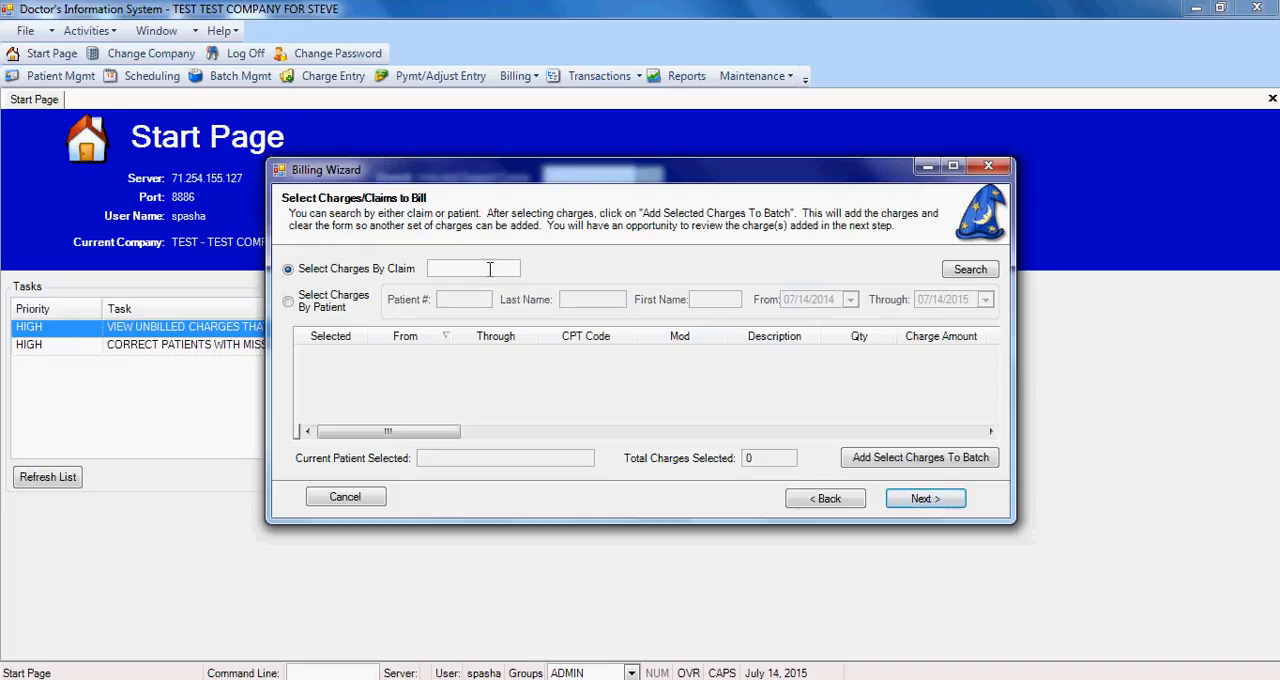
pyautogui.click(447, 268)
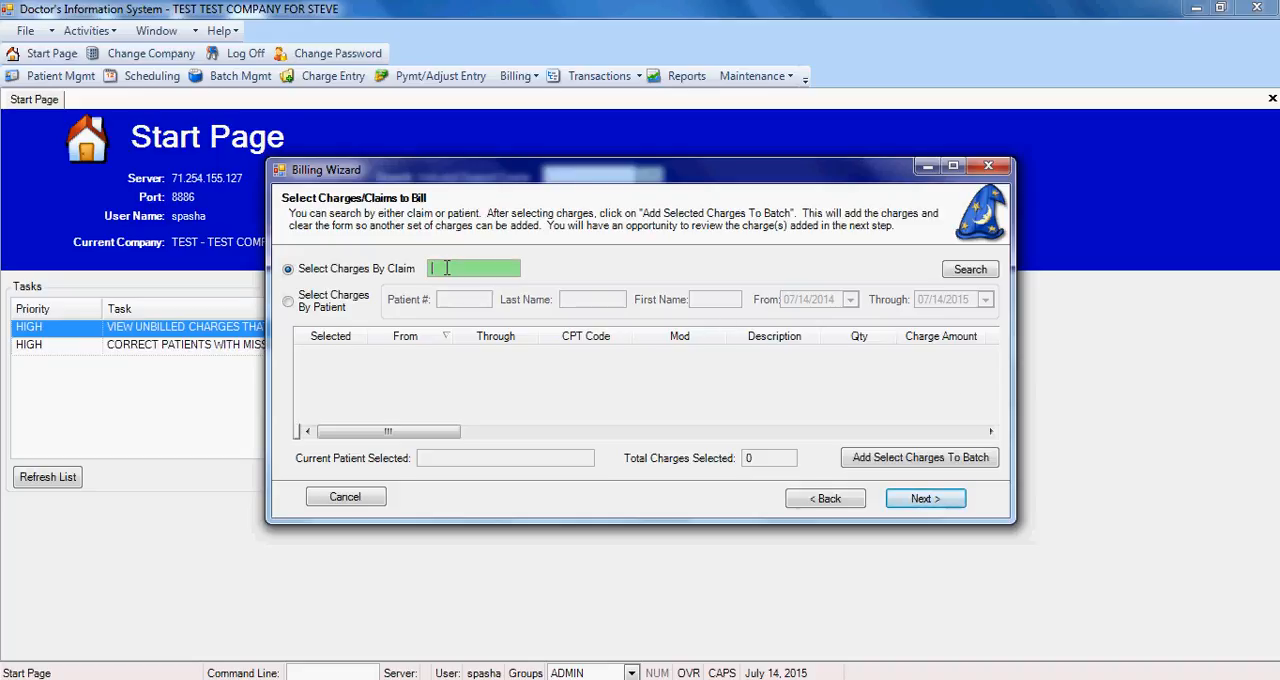
pyautogui.click(295, 306)
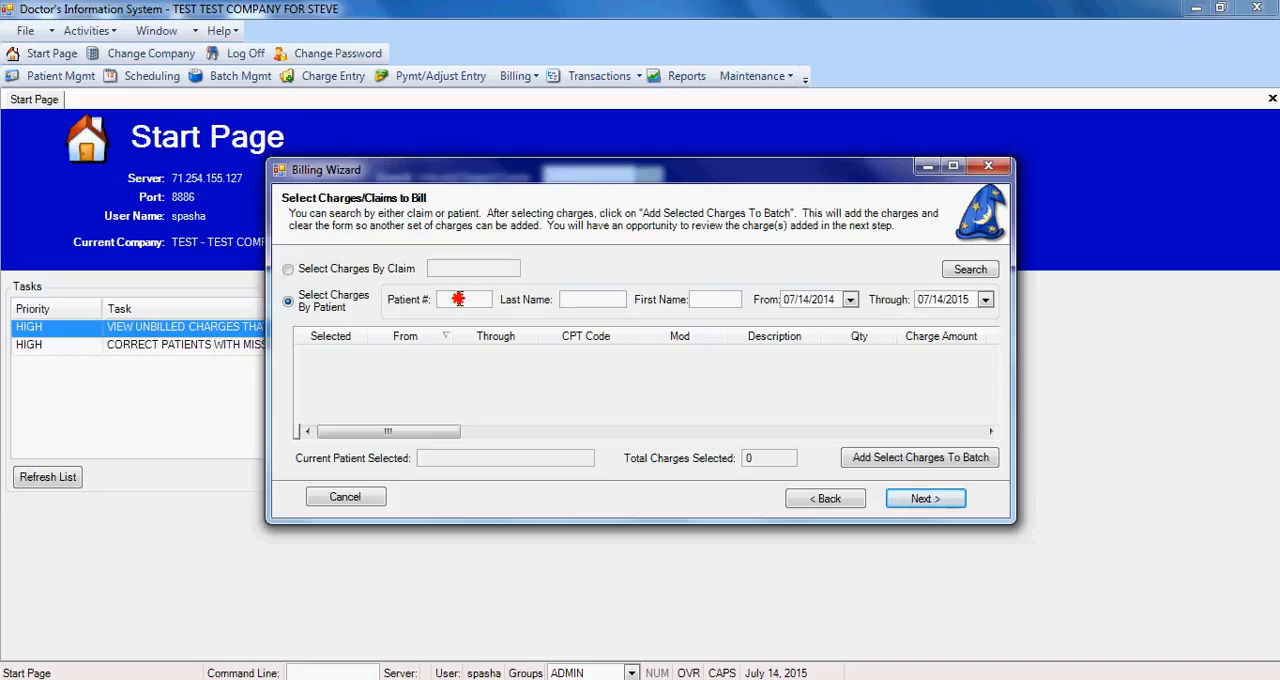
pyautogui.click(458, 299)
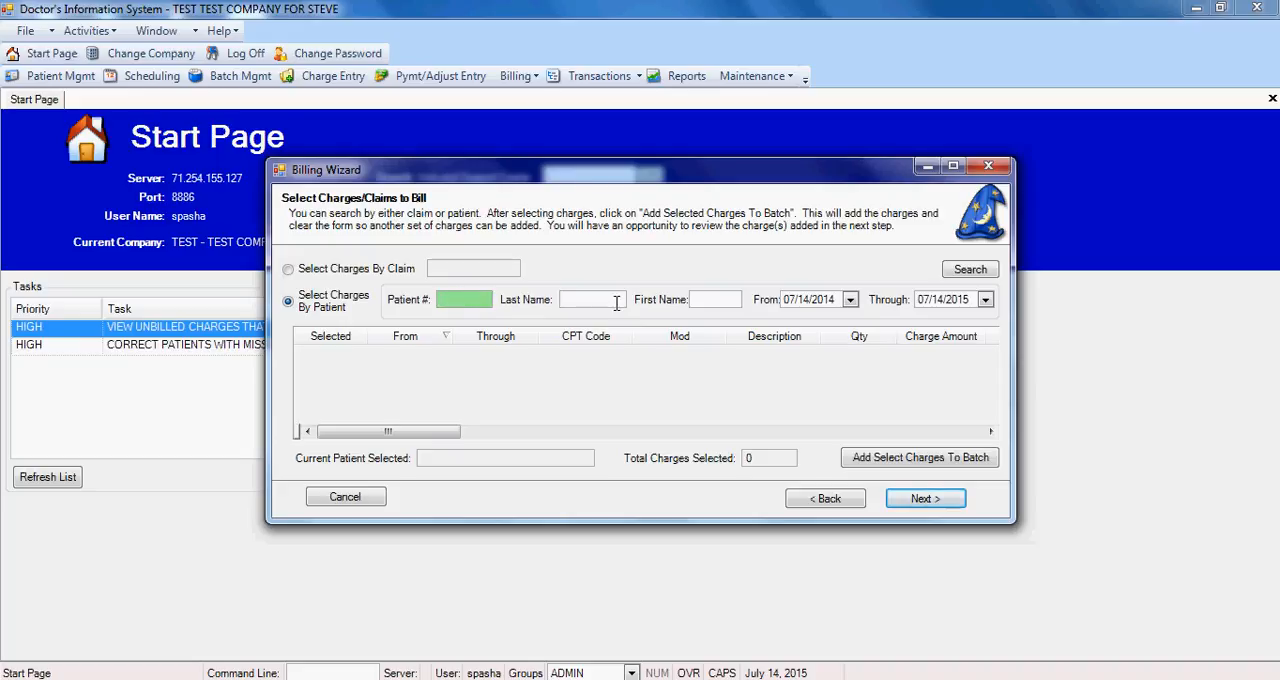
pyautogui.press('Tab')
pyautogui.press('Tab')
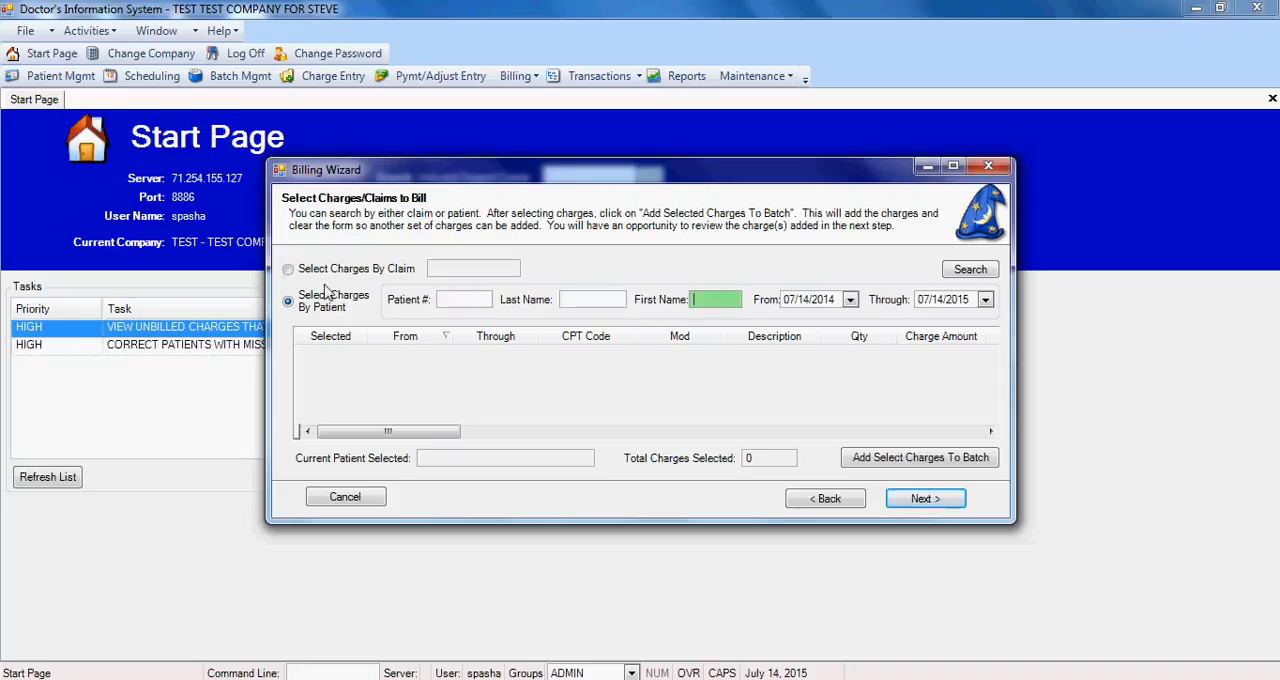
# Step: Search for charges by claim, entering the claim number
pyautogui.click(289, 271)
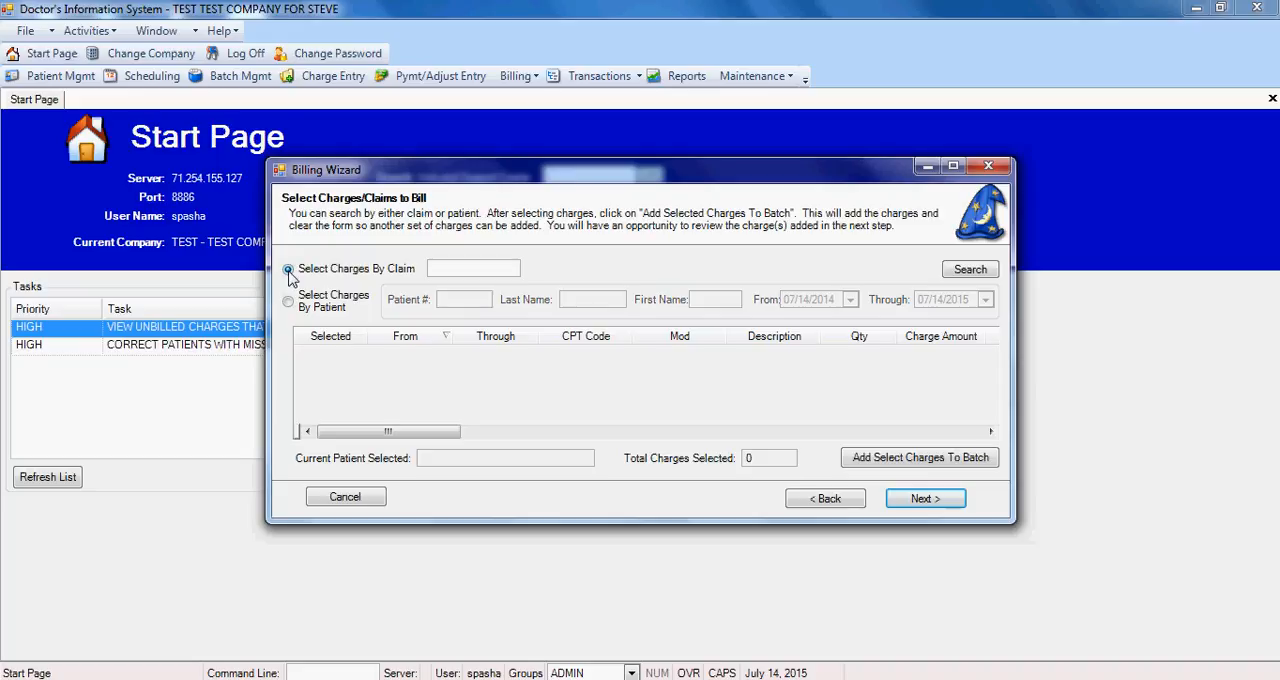
pyautogui.click(493, 270)
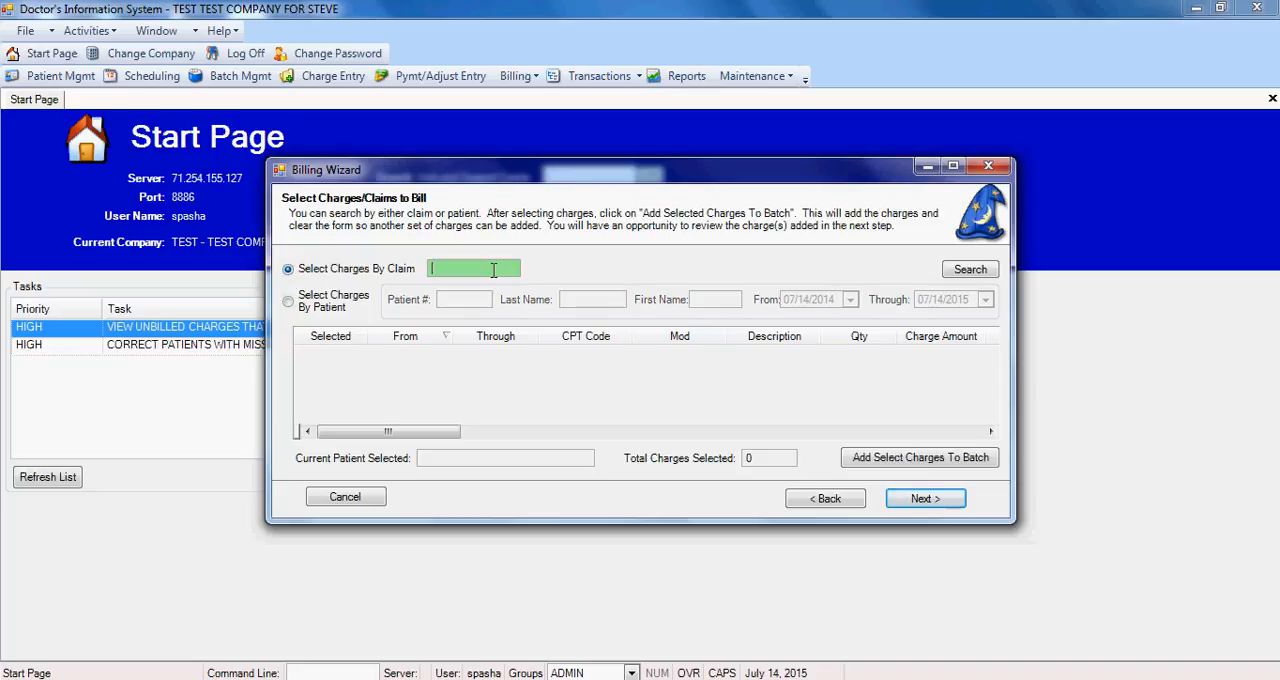
pyautogui.click(968, 269)
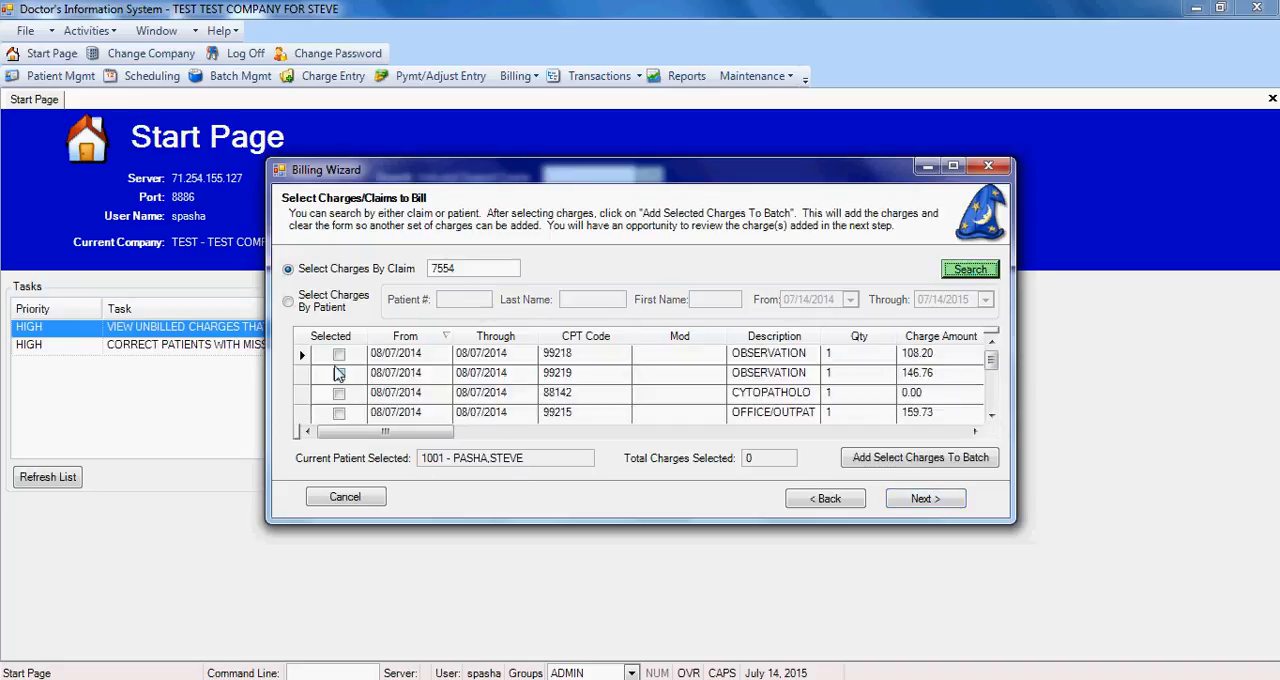
# Step: Select the charges with CPT codes 99218 and 99219 and add them to the batch
pyautogui.click(991, 414)
pyautogui.click(991, 341)
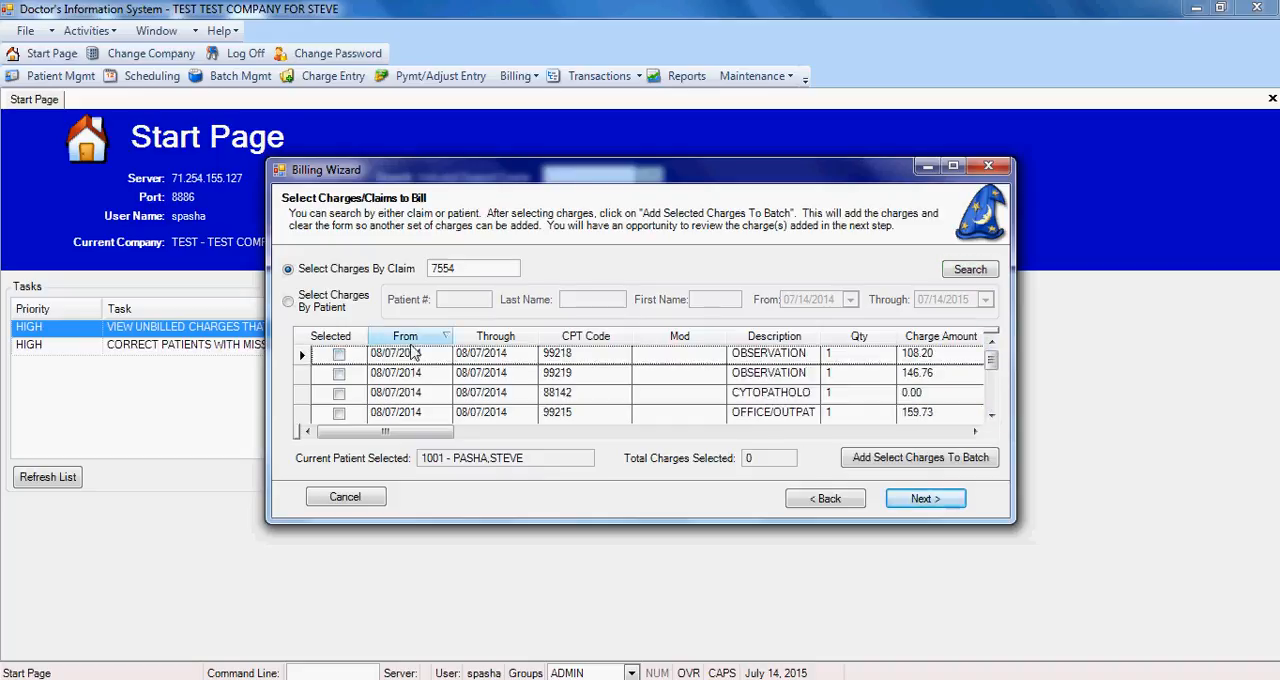
pyautogui.click(340, 355)
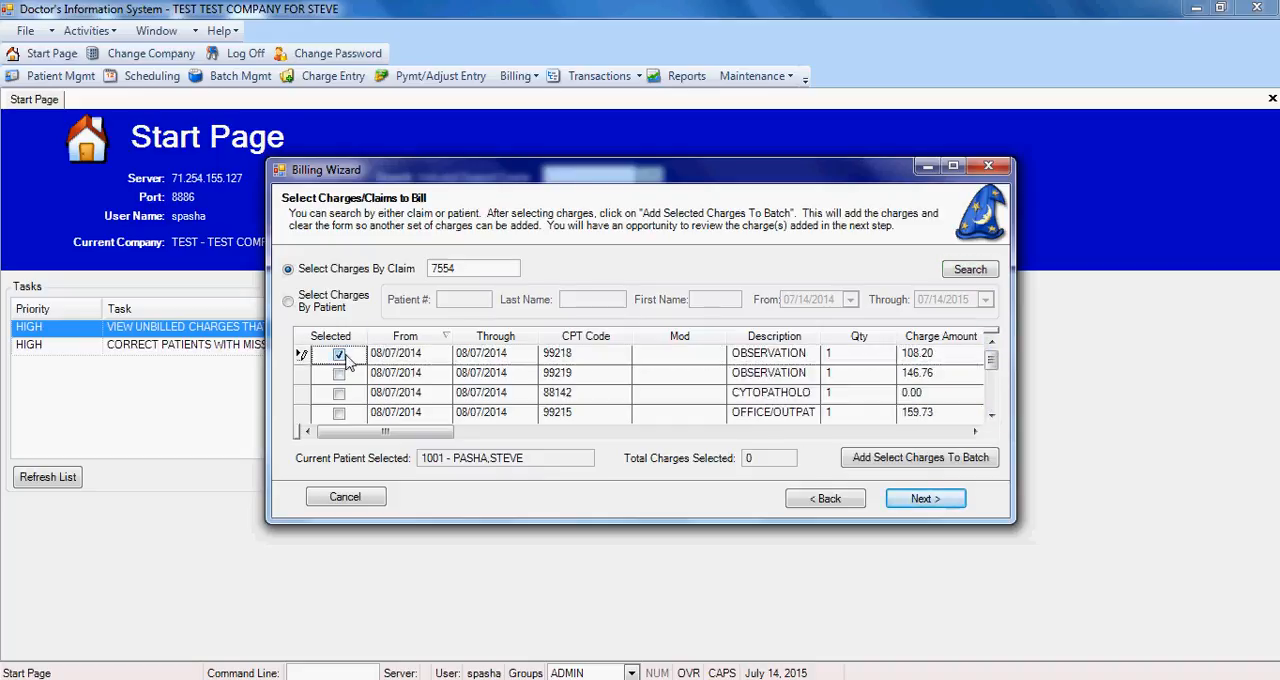
pyautogui.click(340, 373)
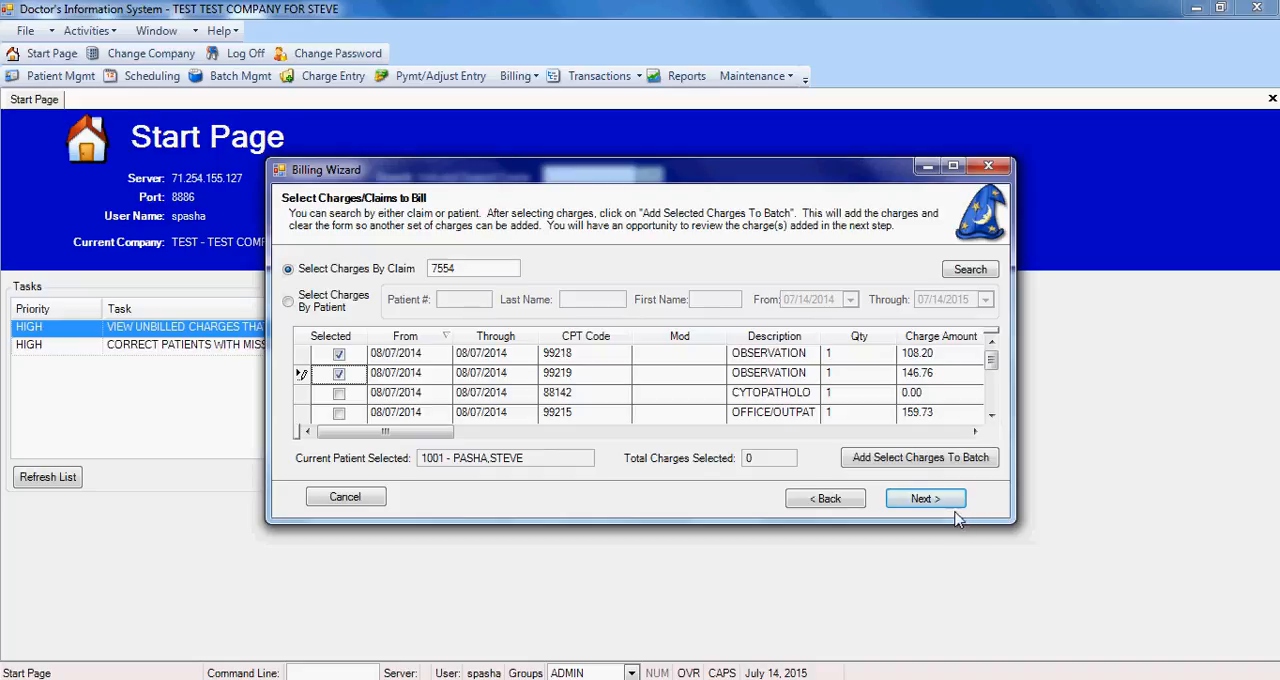
pyautogui.click(912, 462)
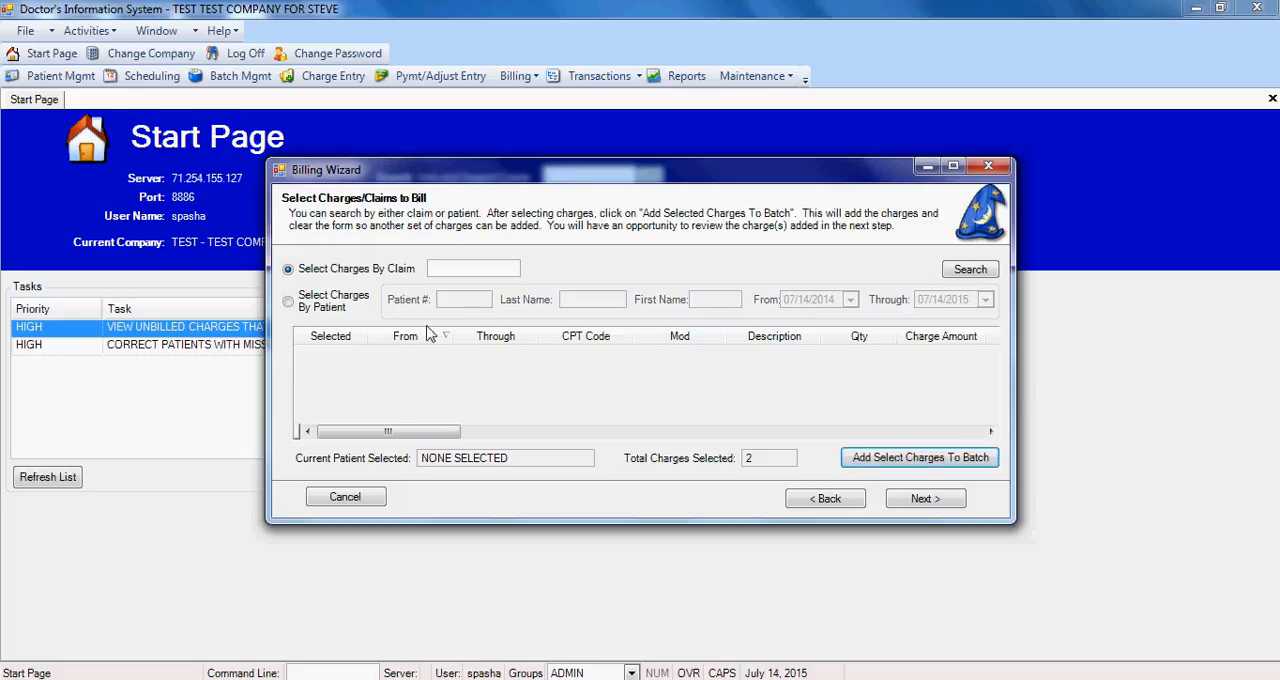
# Step: Search for charges by patient number and add the charge with CPT code 99214 to the batch
pyautogui.click(290, 304)
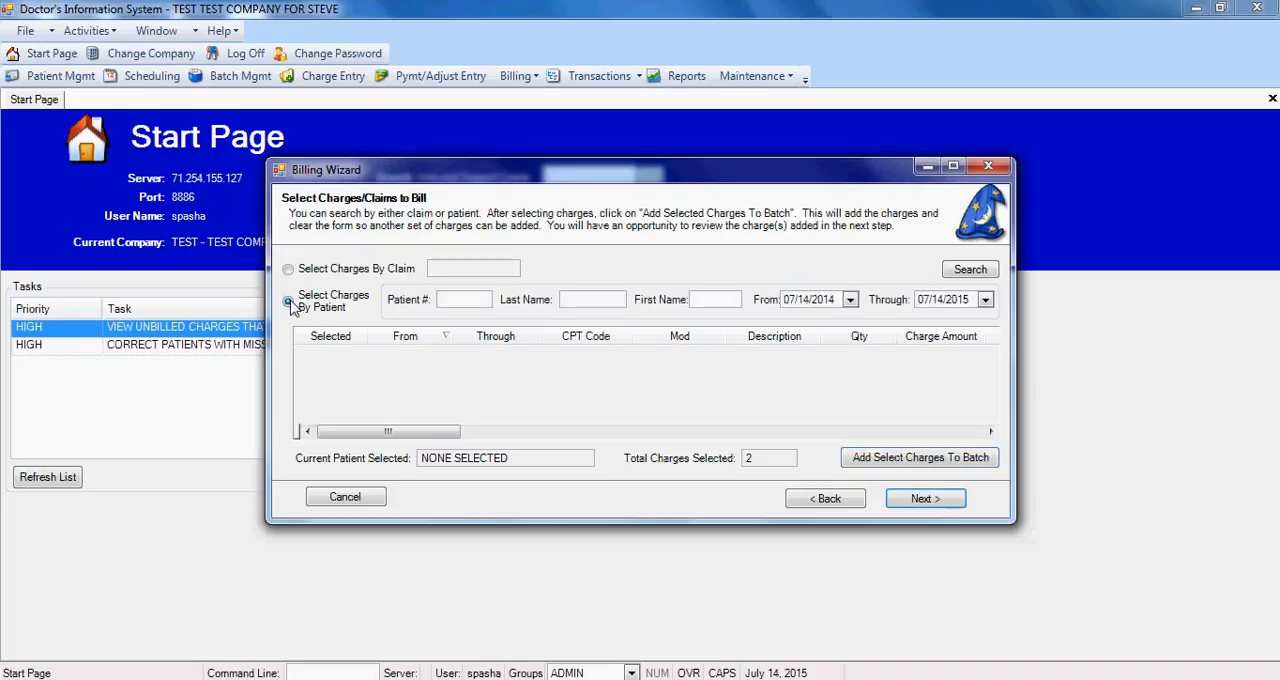
pyautogui.click(452, 300)
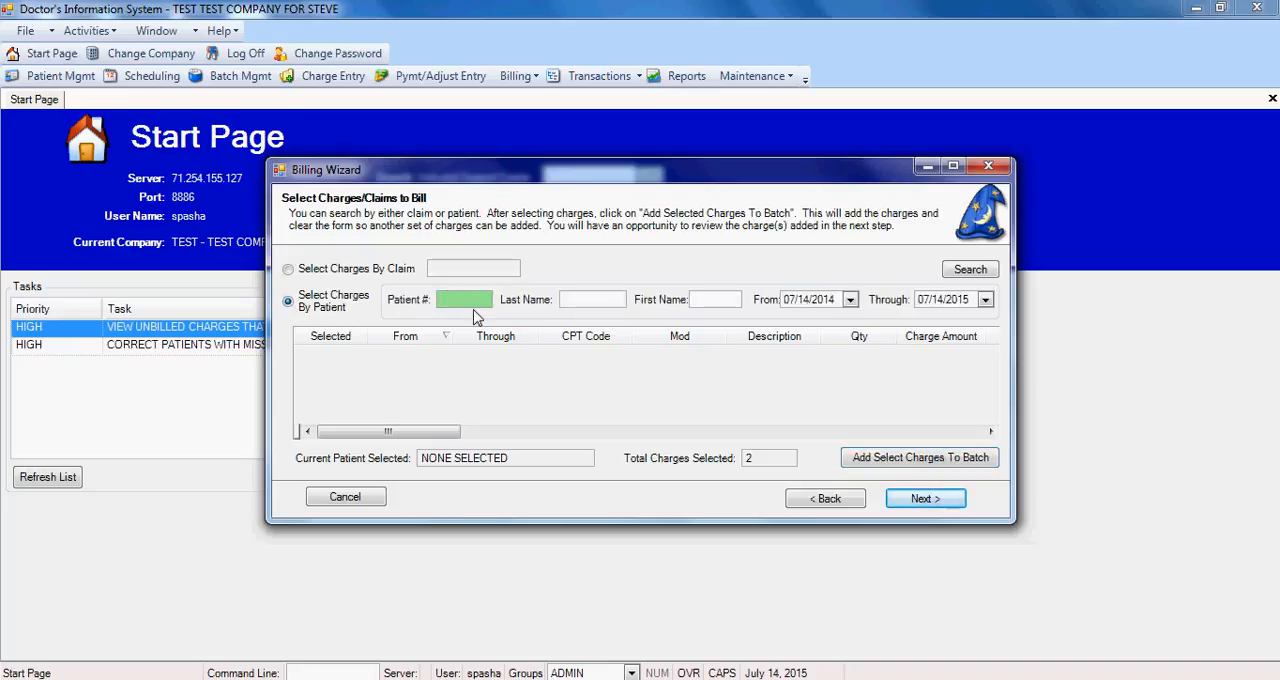
pyautogui.write('1002')
pyautogui.click(962, 271)
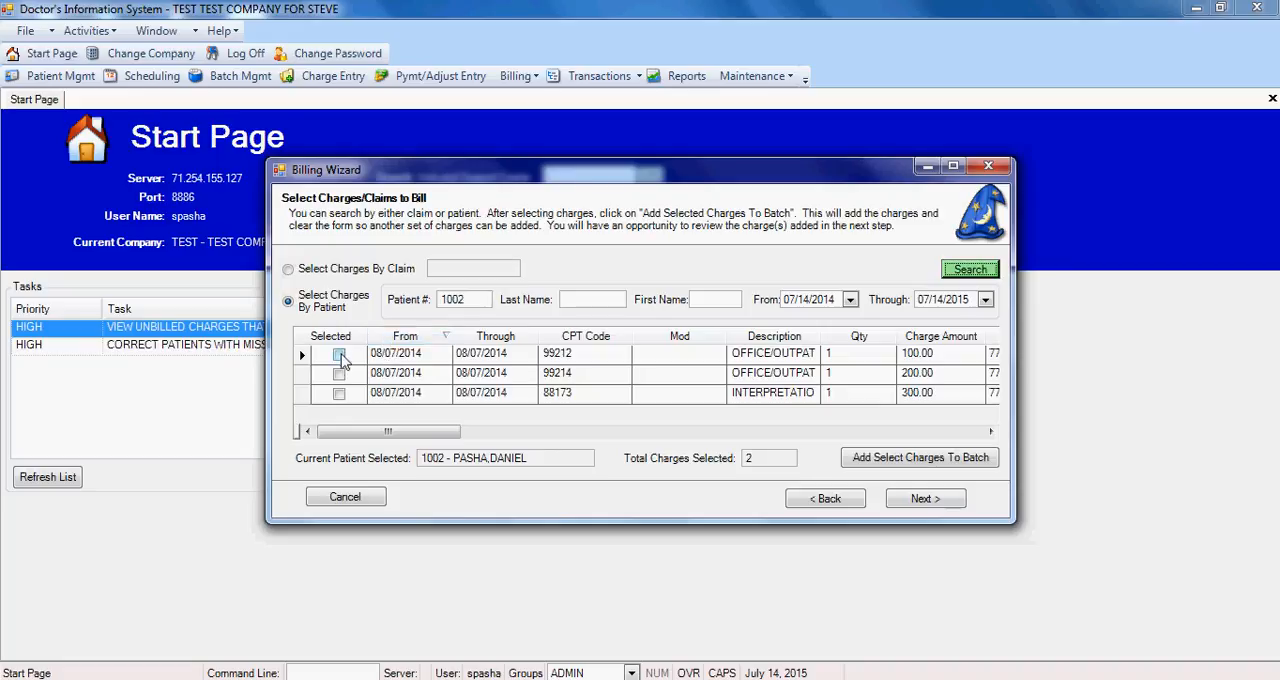
pyautogui.click(339, 374)
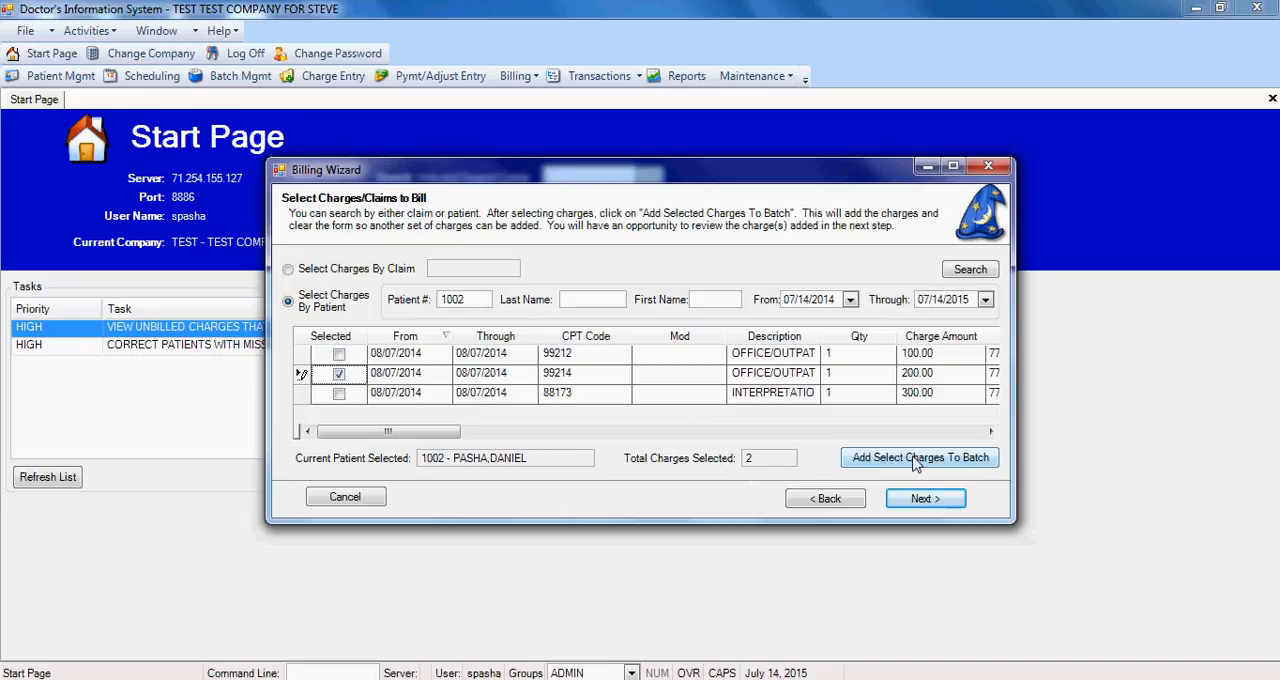
pyautogui.click(862, 463)
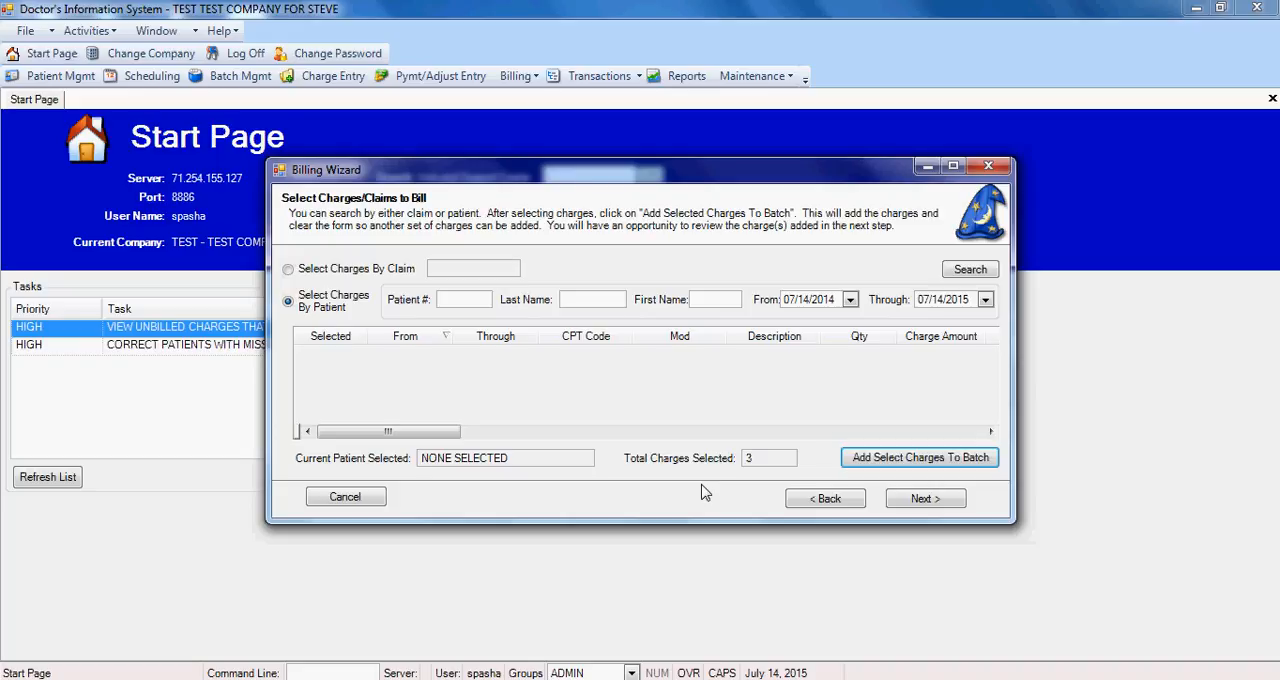
# Step: Confirm the selected charges and finish creating the A5010 and HCFA billing batches with their auto-generated names
pyautogui.click(938, 500)
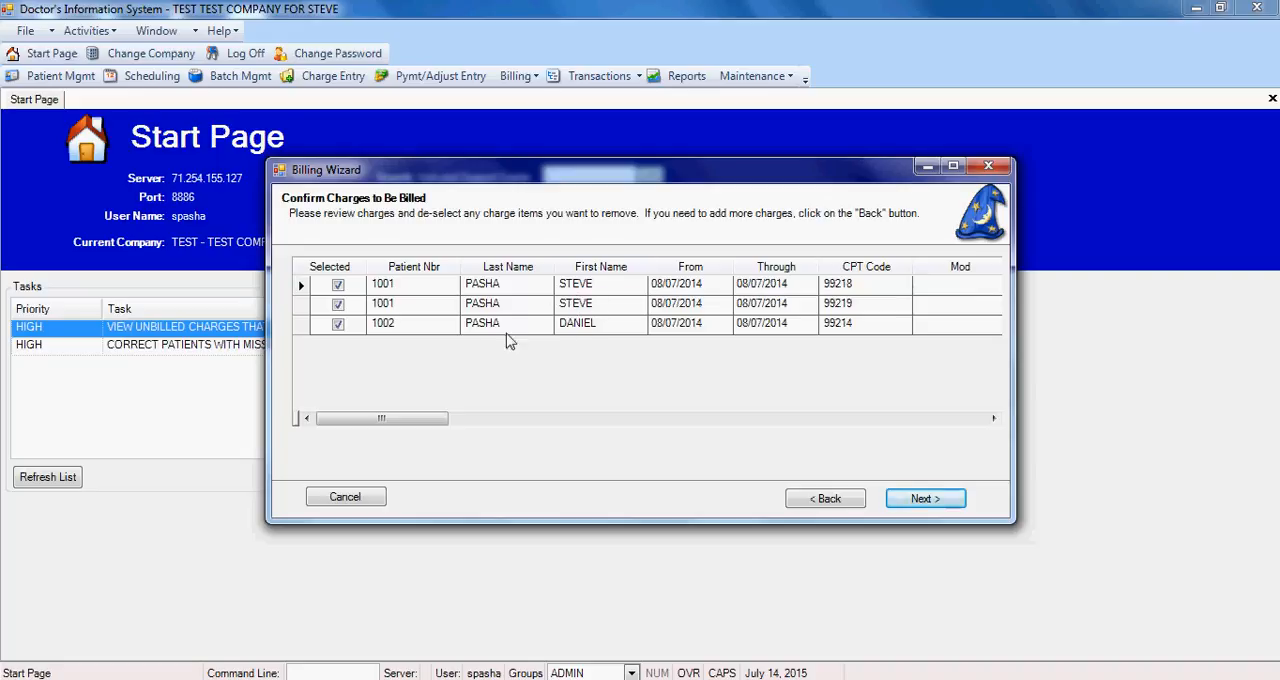
pyautogui.click(925, 498)
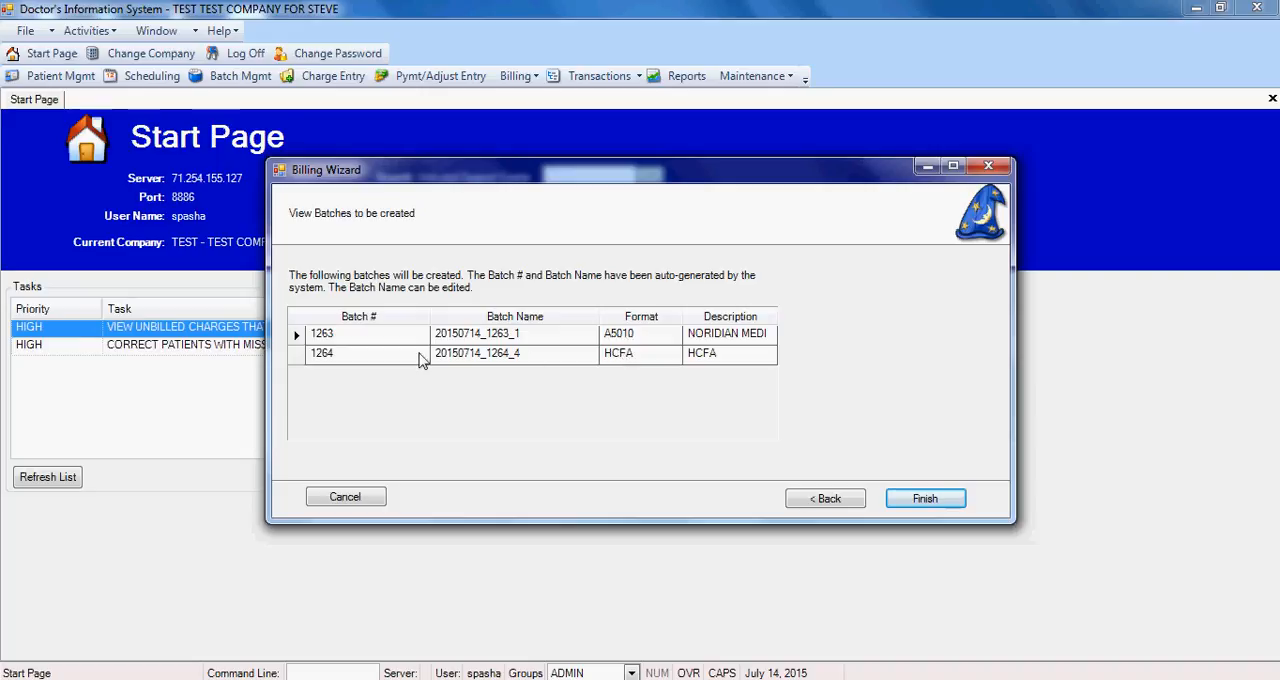
pyautogui.click(524, 355)
pyautogui.click(933, 505)
pyautogui.click(925, 499)
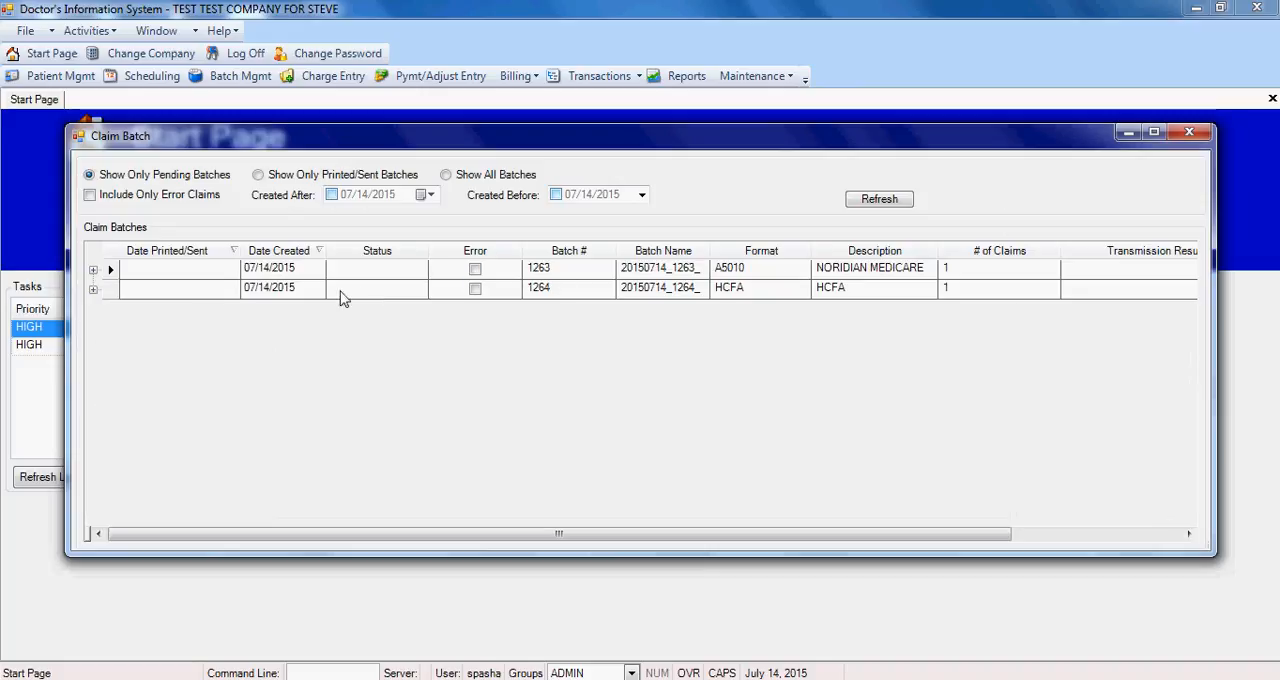
# Step: Examine the claims and charges inside the A5010 and HCFA batches, and collapse both batches
pyautogui.click(742, 272)
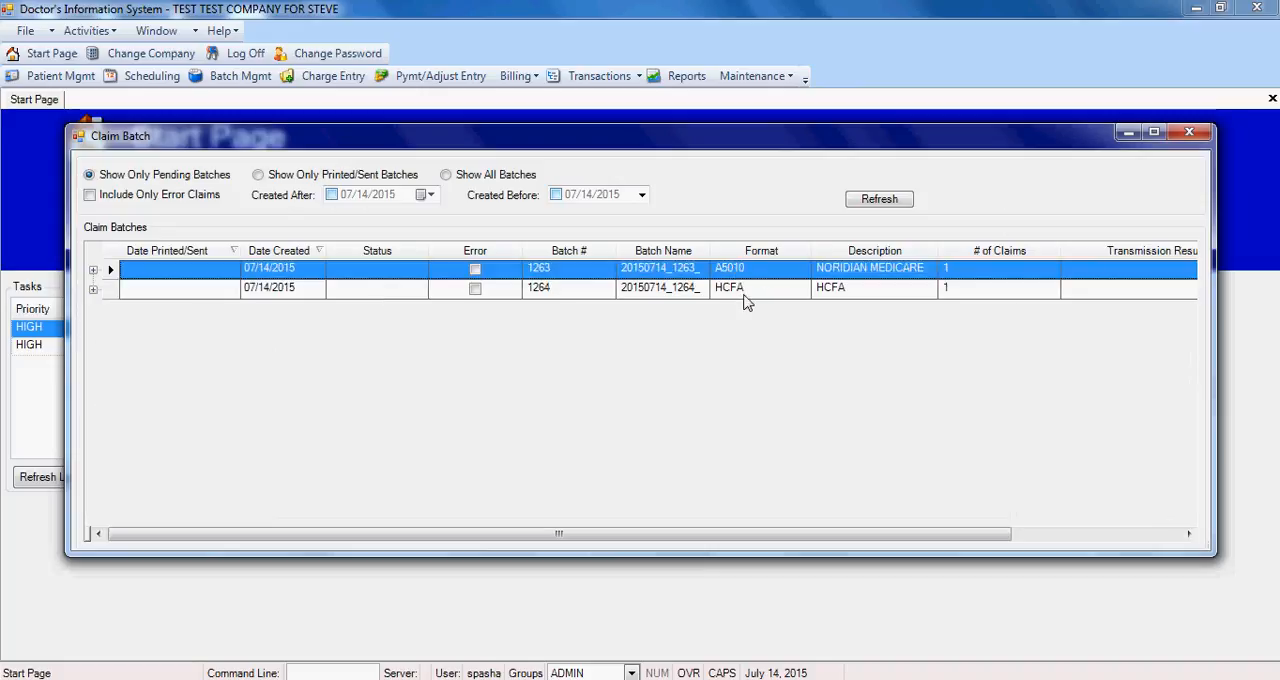
pyautogui.click(93, 270)
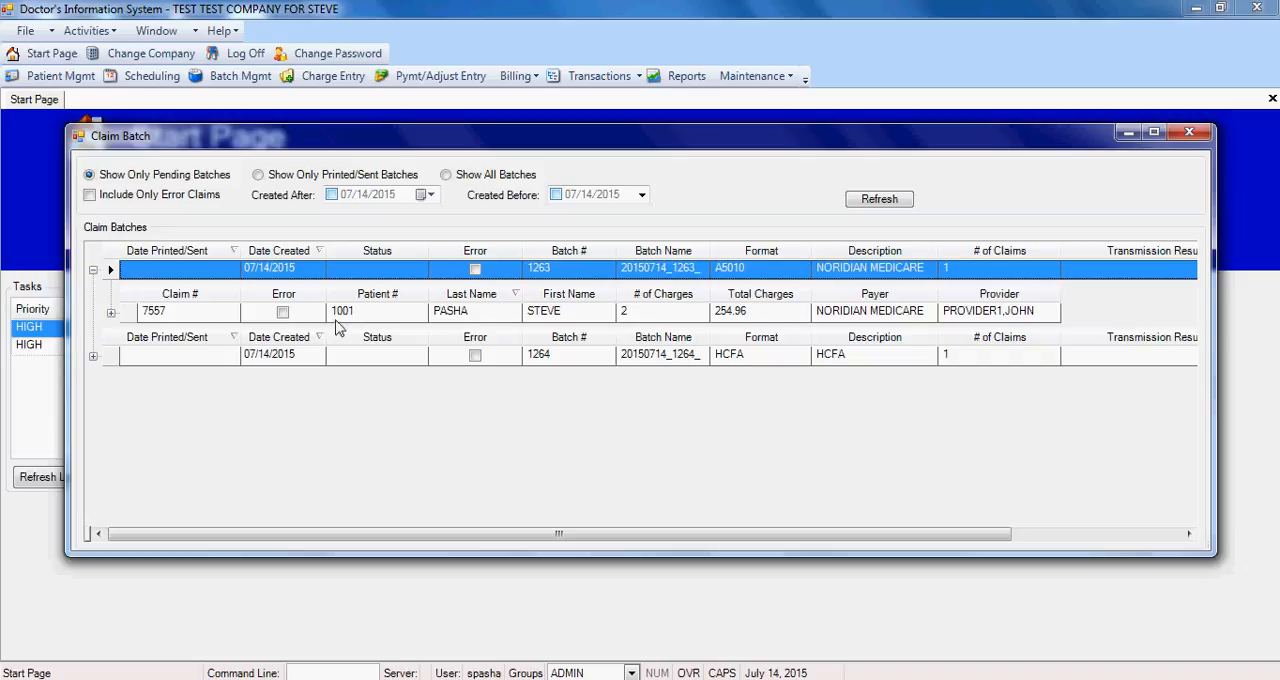
pyautogui.click(111, 313)
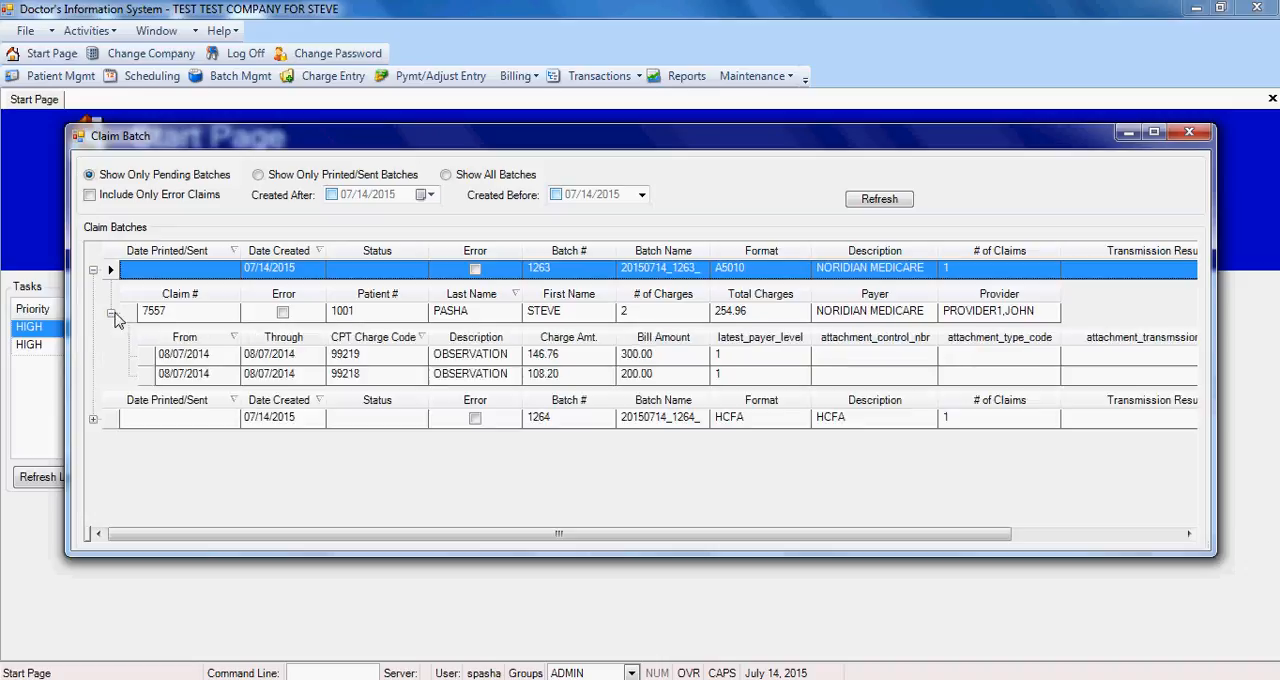
pyautogui.click(93, 419)
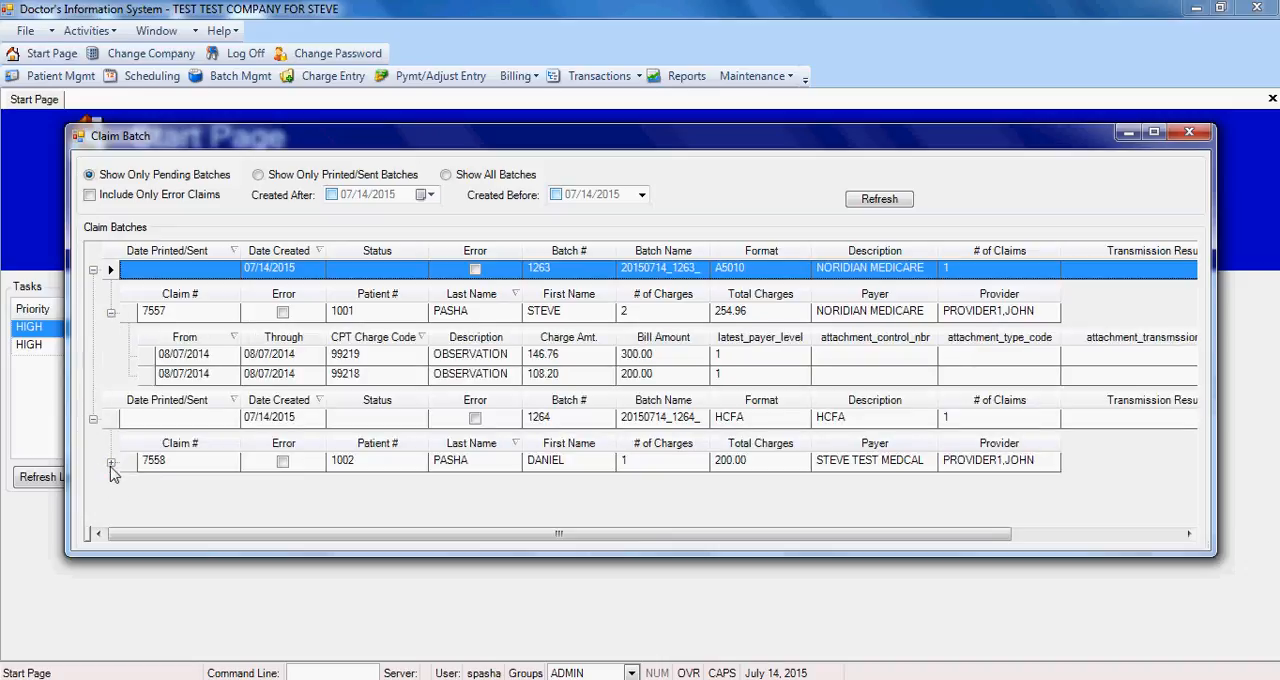
pyautogui.click(111, 462)
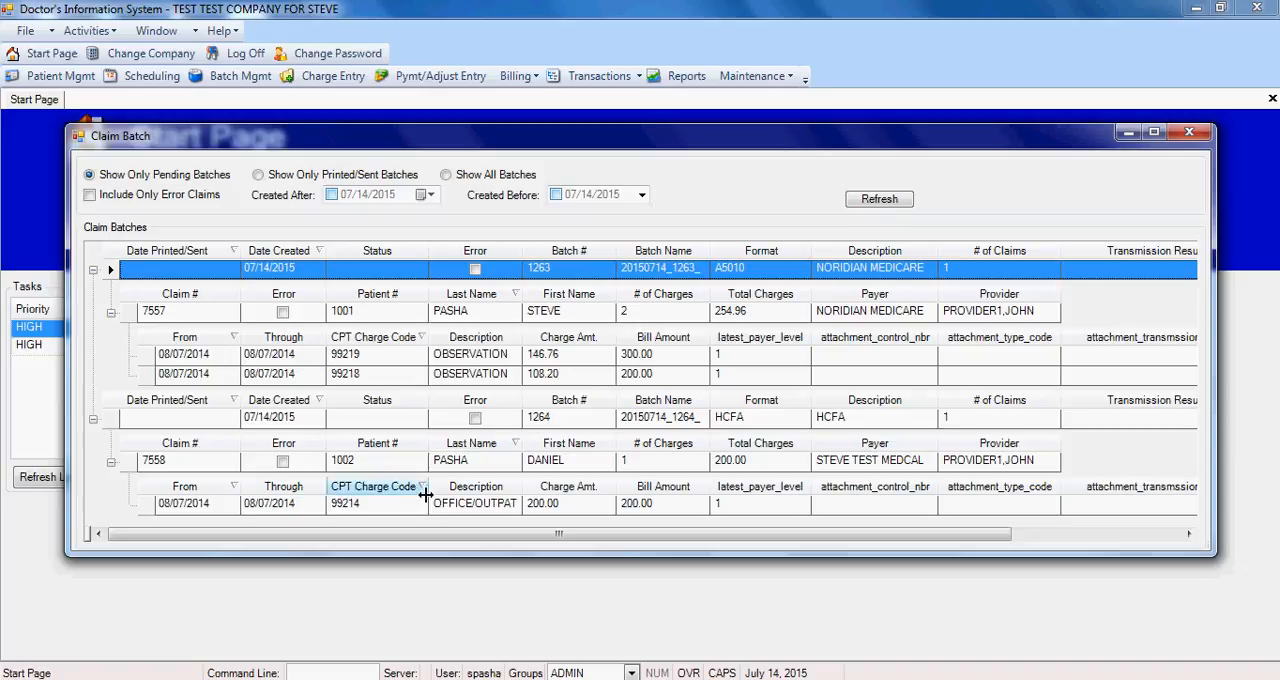
pyautogui.click(93, 419)
pyautogui.click(93, 270)
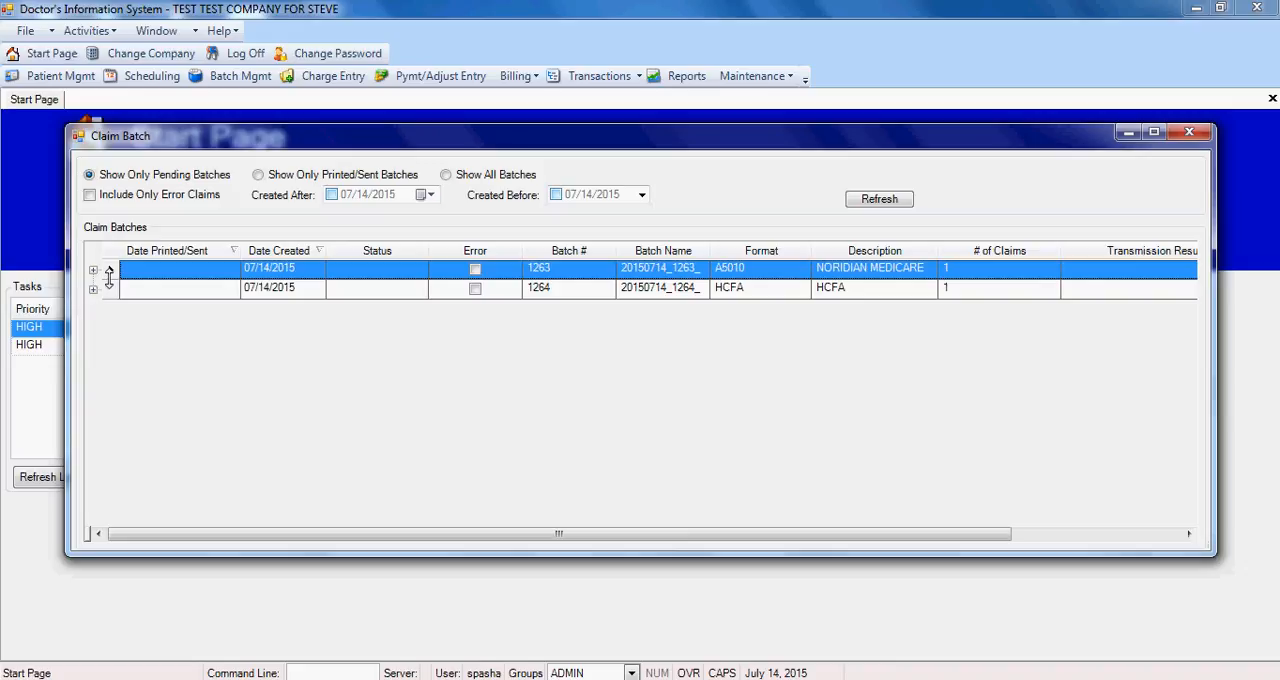
pyautogui.rightClick(131, 270)
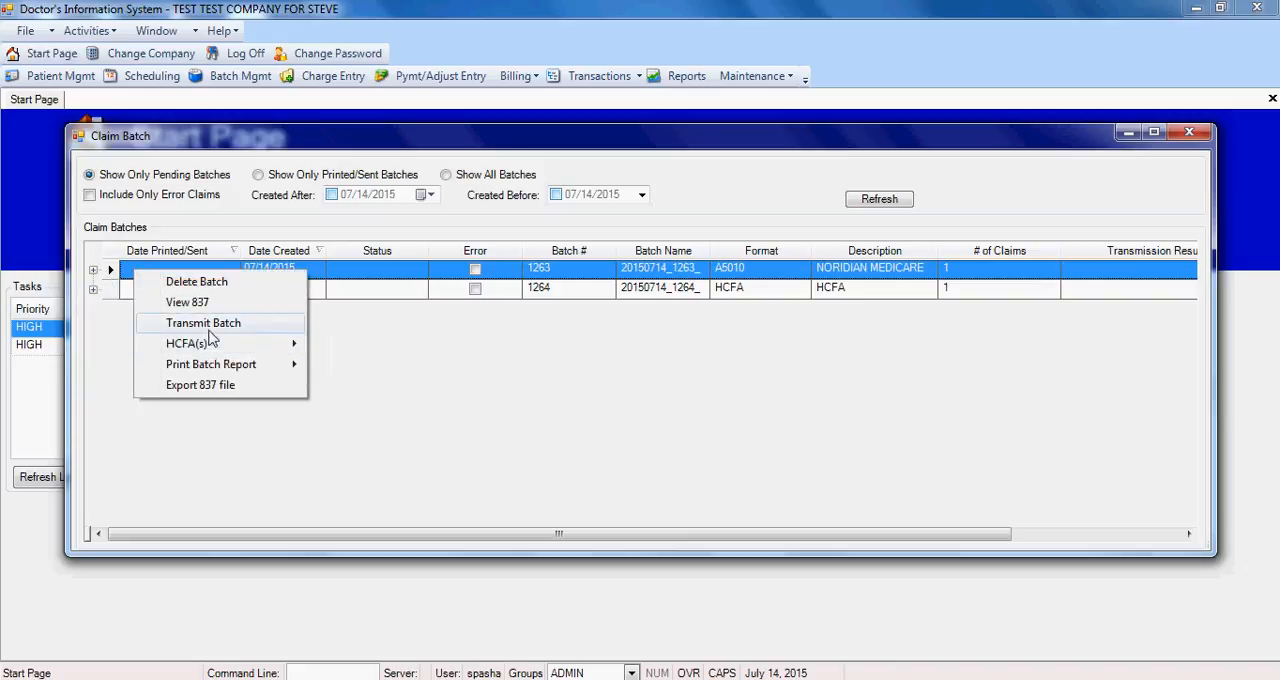
pyautogui.moveTo(212, 346)
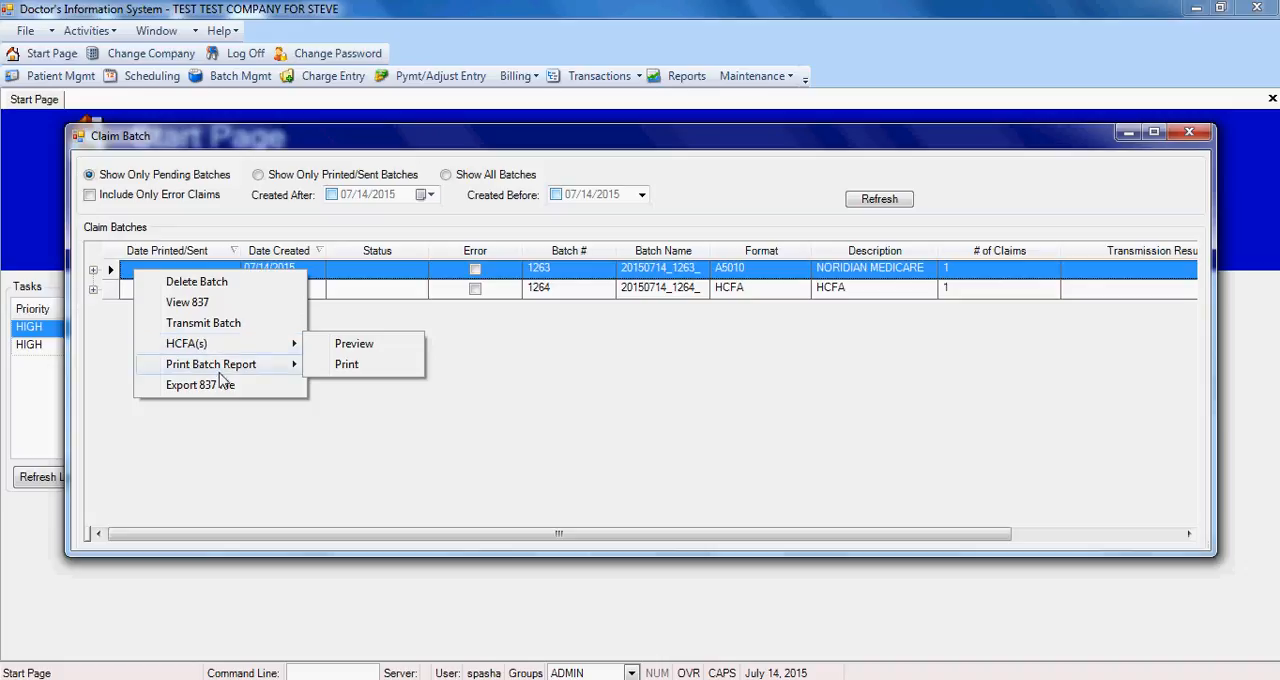
pyautogui.click(239, 445)
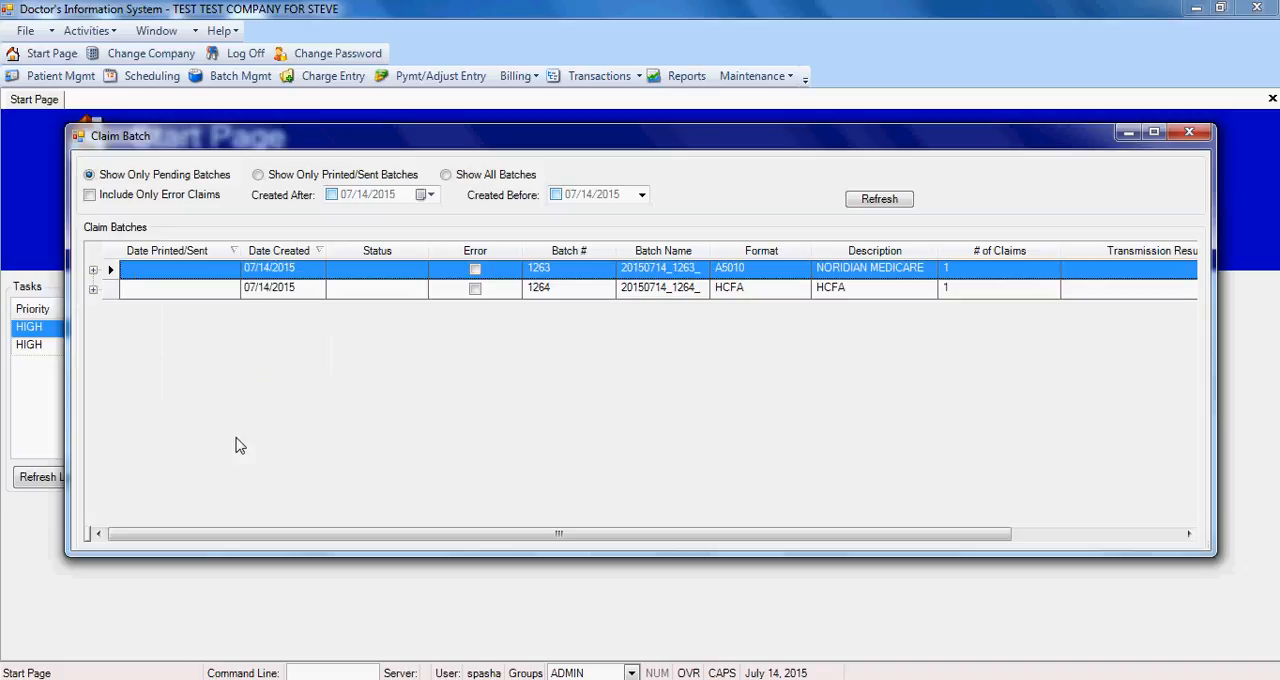